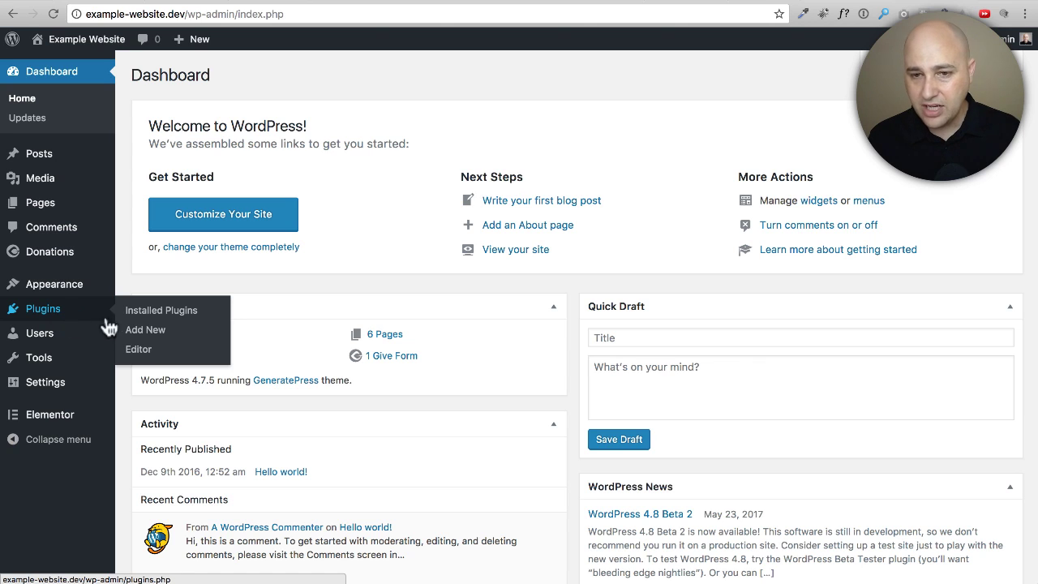
- Search Add Plugins for 'Easy Theme and Plugin Upgrades', which is already installed and active
{"action": "left_click", "coordinate": [146, 329]}
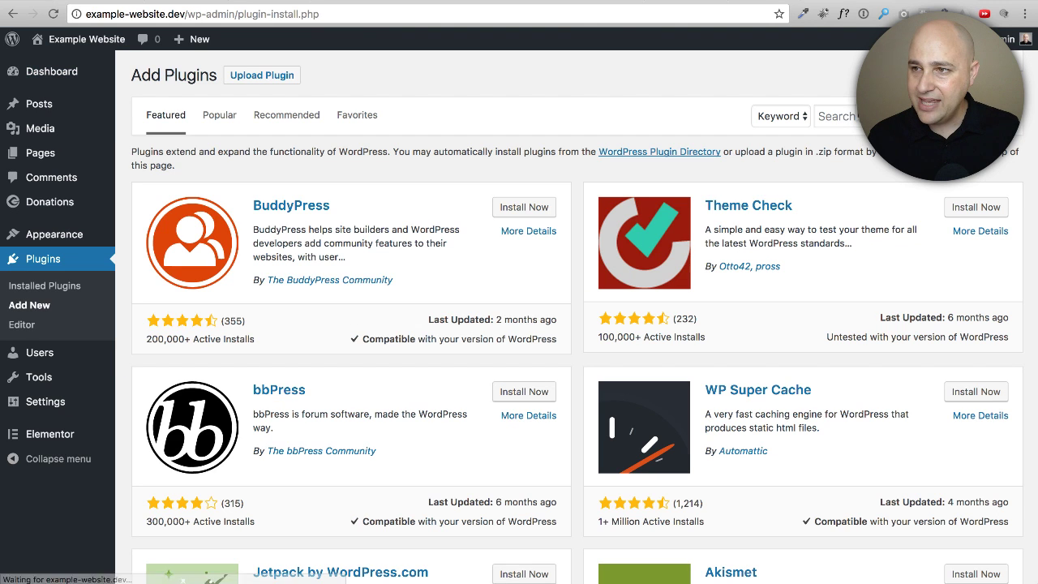
{"action": "left_click", "coordinate": [855, 116]}
{"action": "type", "text": "Easy Theme and Plugin Upgrades"}
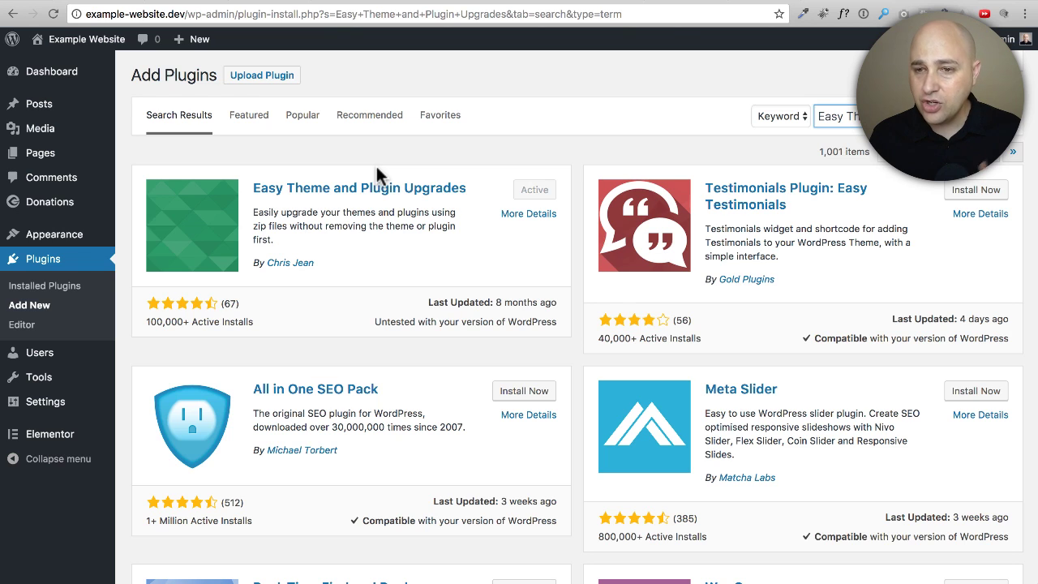
- Check the installed plugins list, where Elementor is at version 1.4.7
{"action": "left_click", "coordinate": [70, 277]}
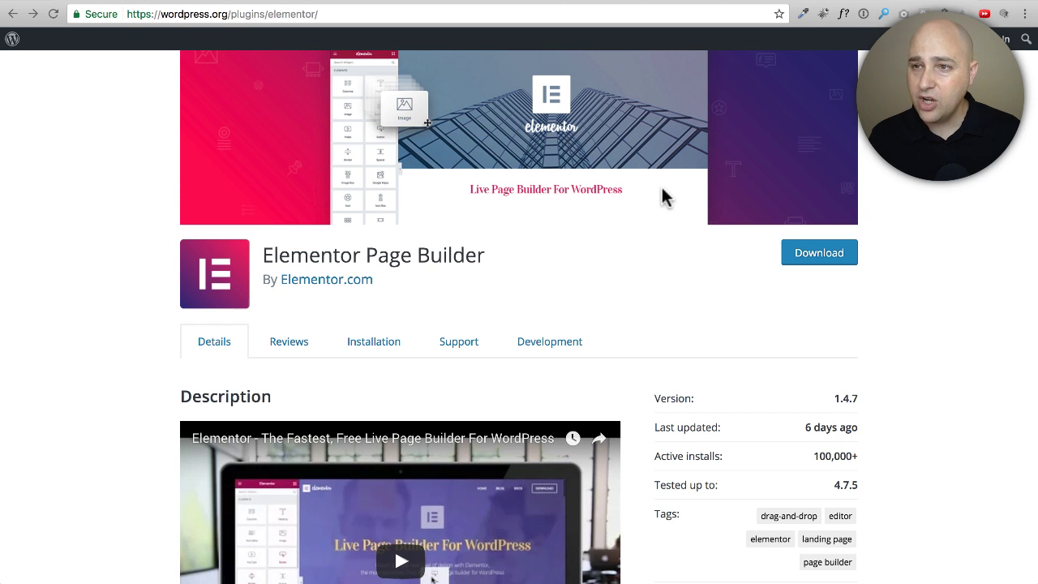
{"action": "scroll", "coordinate": [663, 197], "scroll_direction": "up", "scroll_amount": 3}
{"action": "scroll", "coordinate": [663, 196], "scroll_direction": "down", "scroll_amount": 5}
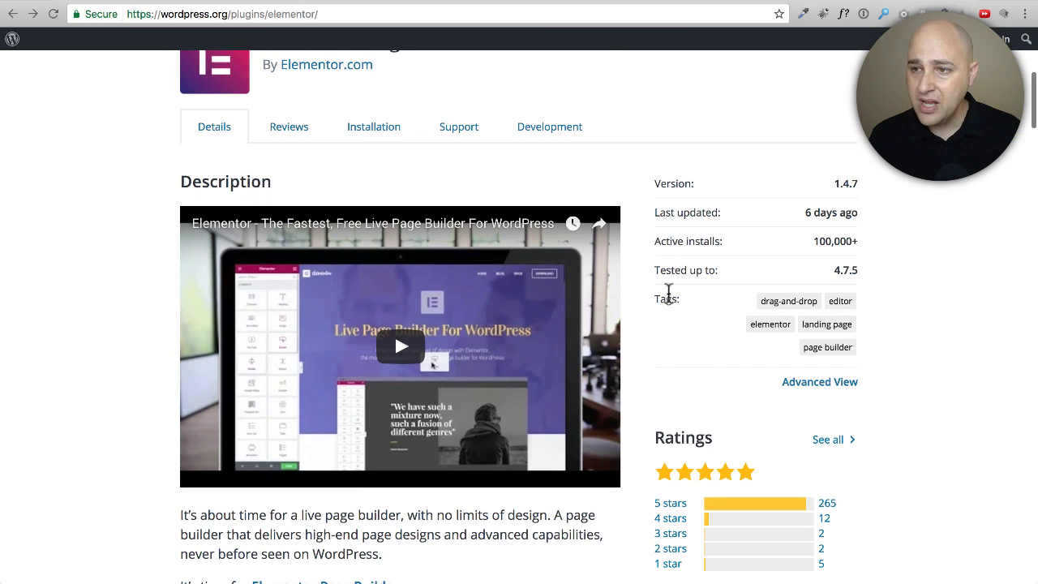
- Download Elementor 1.4.6 from Previous Versions in the plugin's Advanced View on WordPress.org
{"action": "left_click", "coordinate": [799, 385]}
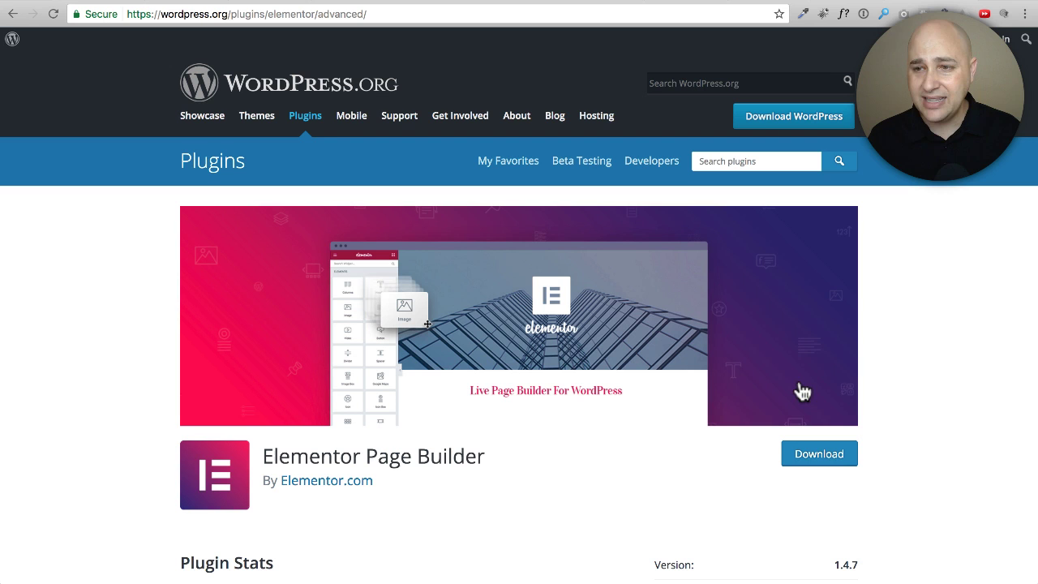
{"action": "scroll", "coordinate": [482, 333], "scroll_direction": "down", "scroll_amount": 4}
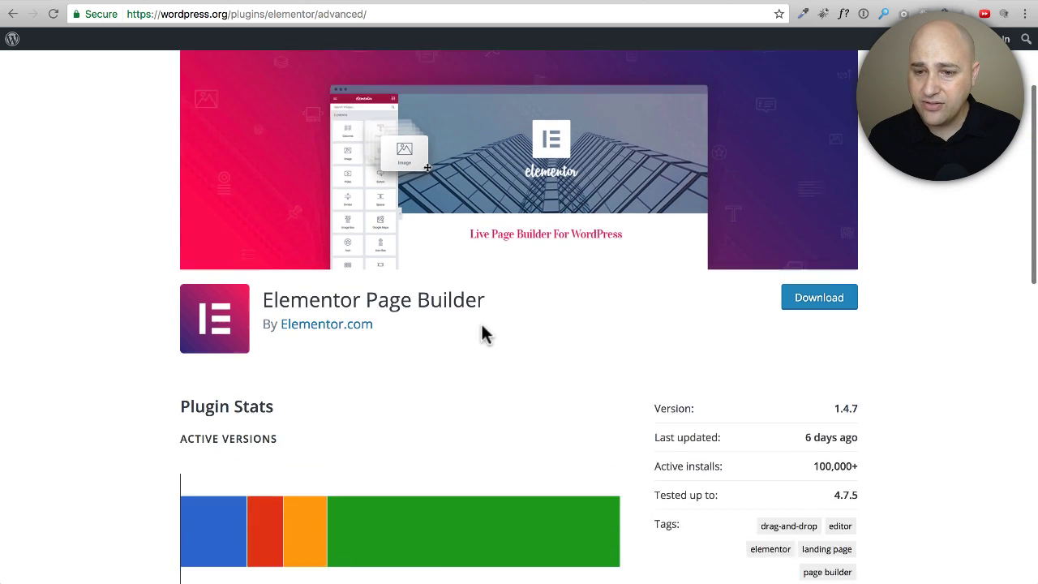
{"action": "scroll", "coordinate": [477, 323], "scroll_direction": "down", "scroll_amount": 7}
{"action": "scroll", "coordinate": [410, 324], "scroll_direction": "down", "scroll_amount": 2}
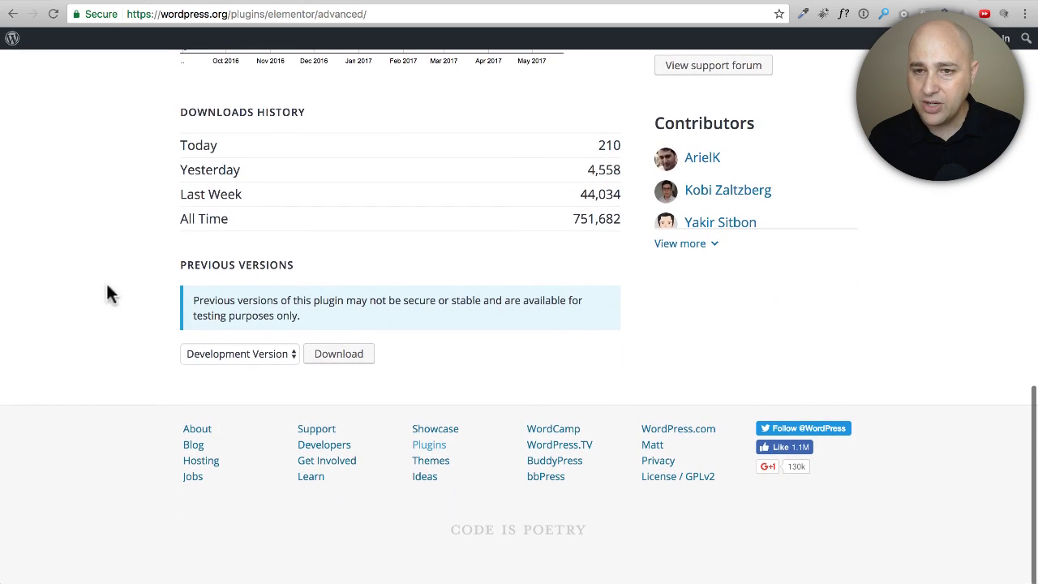
{"action": "left_click_drag", "start_coordinate": [179, 265], "coordinate": [331, 261]}
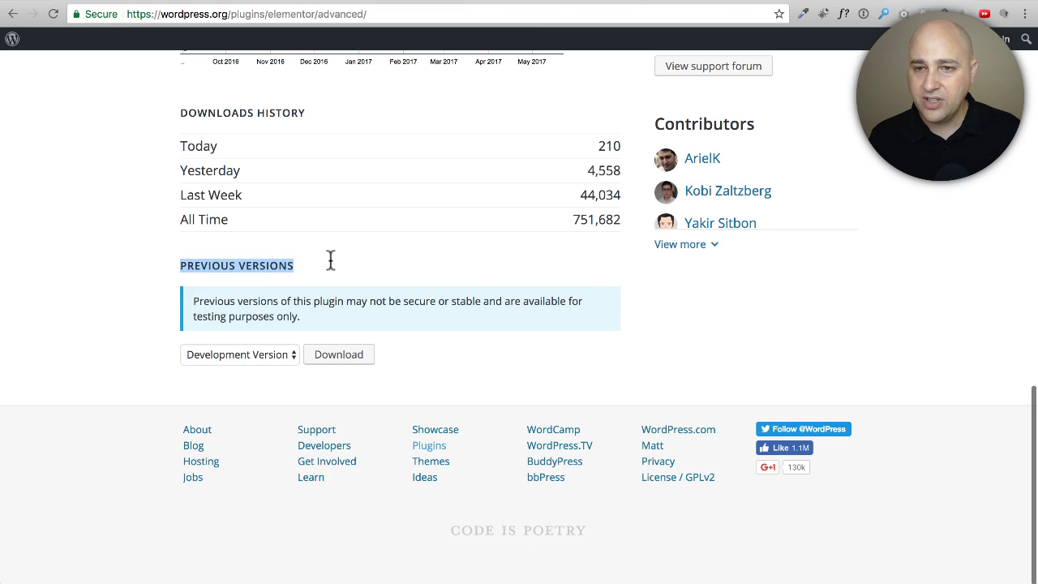
{"action": "left_click", "coordinate": [268, 360]}
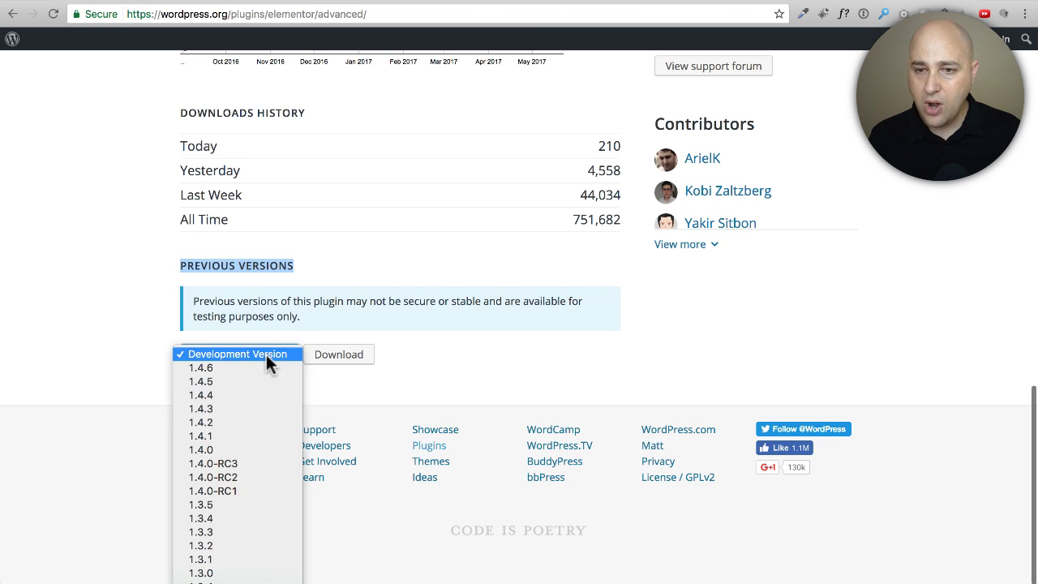
{"action": "left_click", "coordinate": [214, 367]}
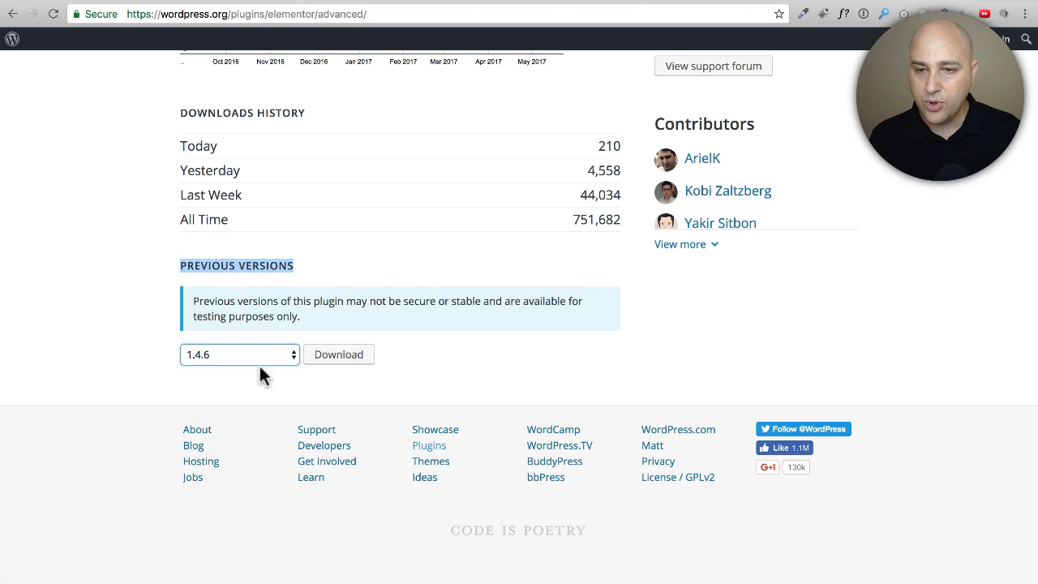
{"action": "left_click", "coordinate": [340, 358]}
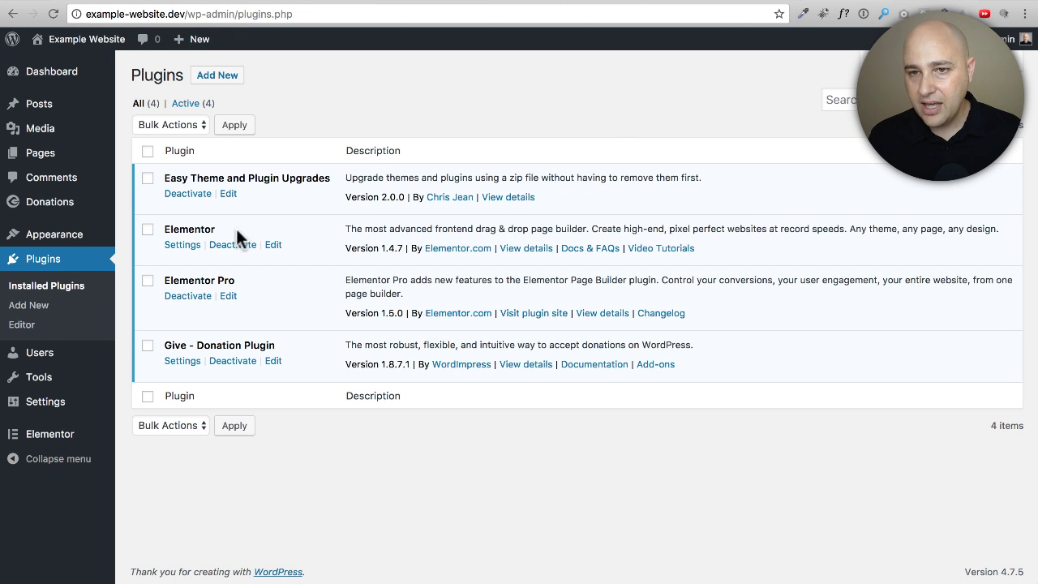
- Deactivate Easy Theme and Plugin Upgrades in the installed plugins list
{"action": "left_click", "coordinate": [192, 196]}
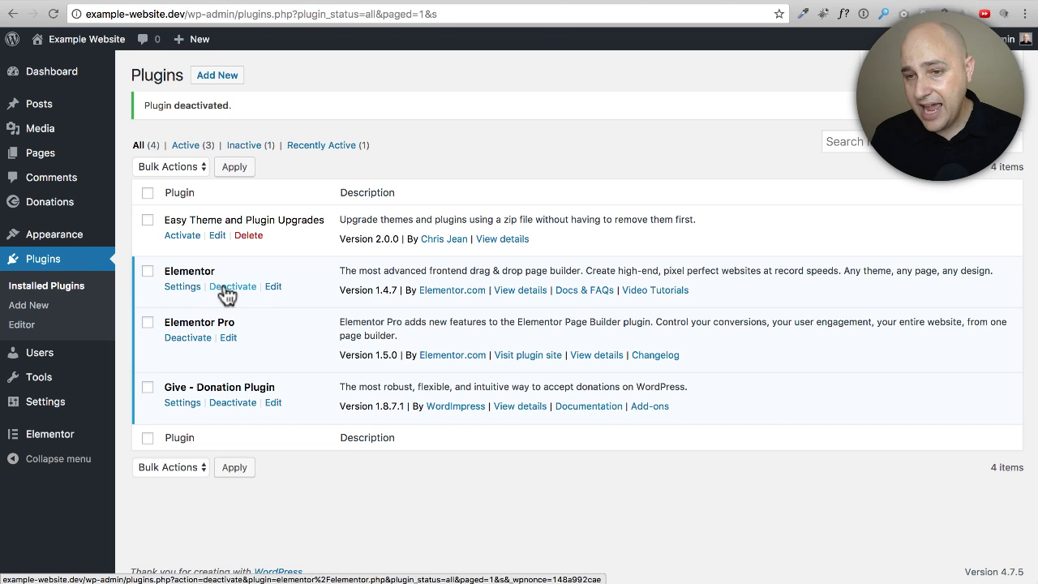
- Upload elementor.1.4.6.zip and try installing it, which fails with 'Destination folder already exists'
{"action": "left_click", "coordinate": [221, 79]}
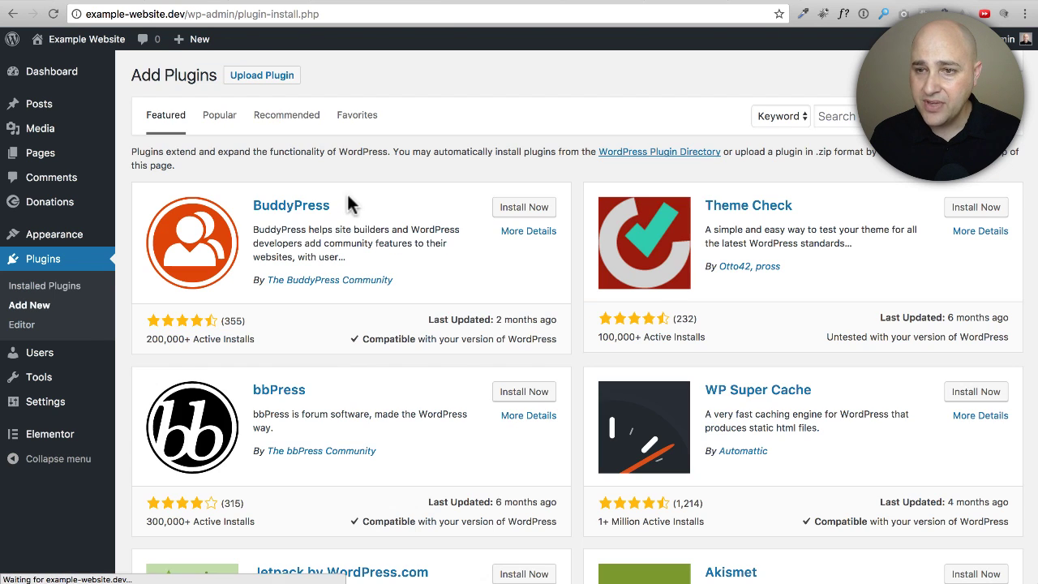
{"action": "left_click", "coordinate": [260, 79]}
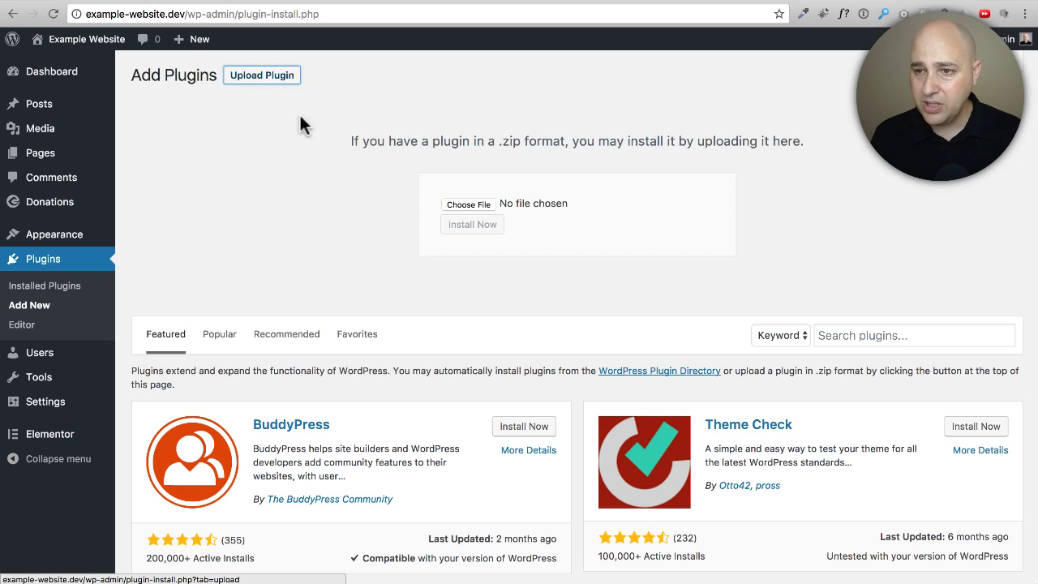
{"action": "left_click_drag", "start_coordinate": [300, 124], "coordinate": [534, 207]}
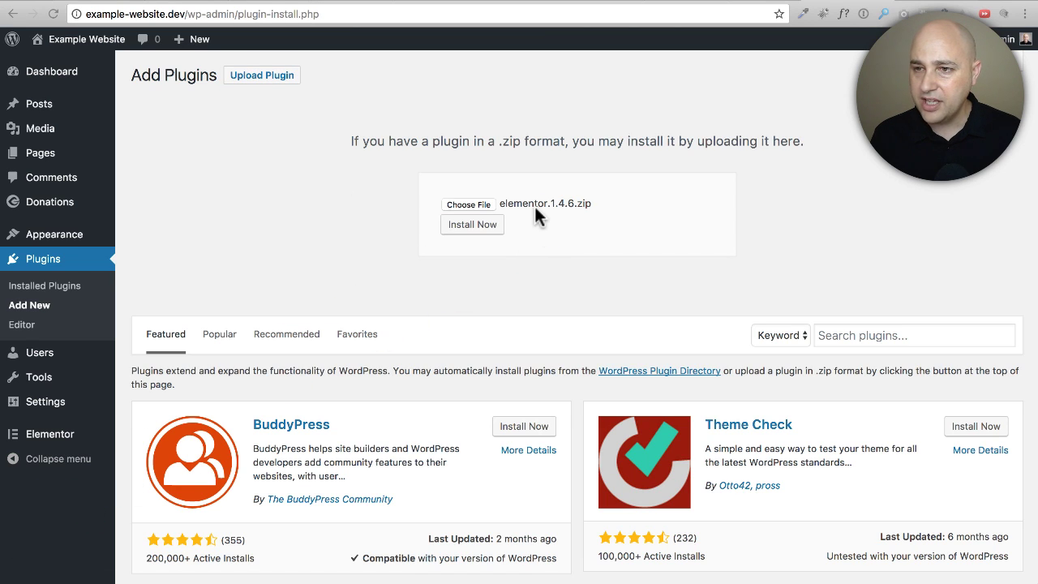
{"action": "left_click", "coordinate": [481, 225]}
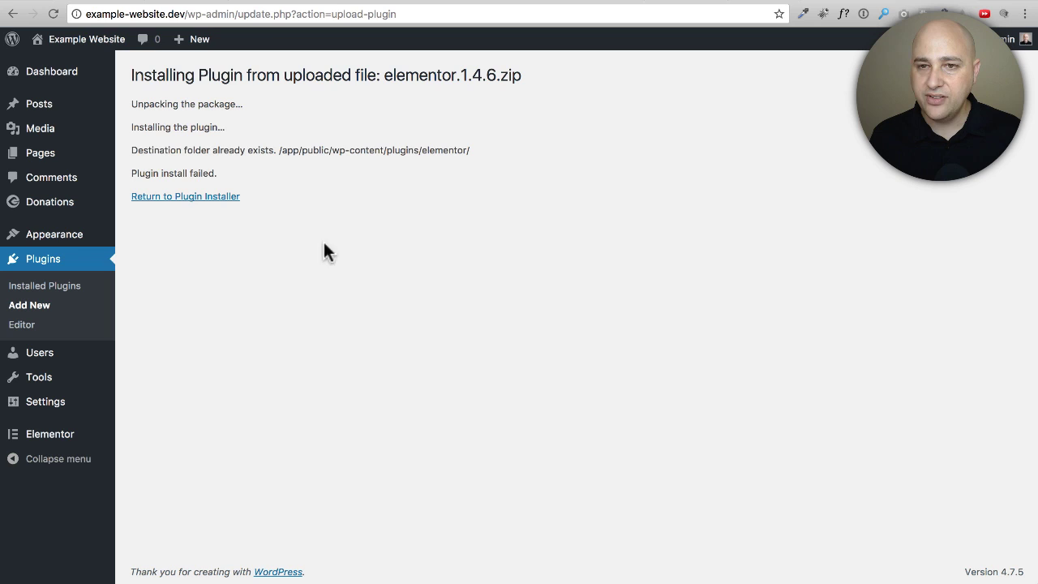
{"action": "left_click_drag", "start_coordinate": [219, 174], "coordinate": [131, 173]}
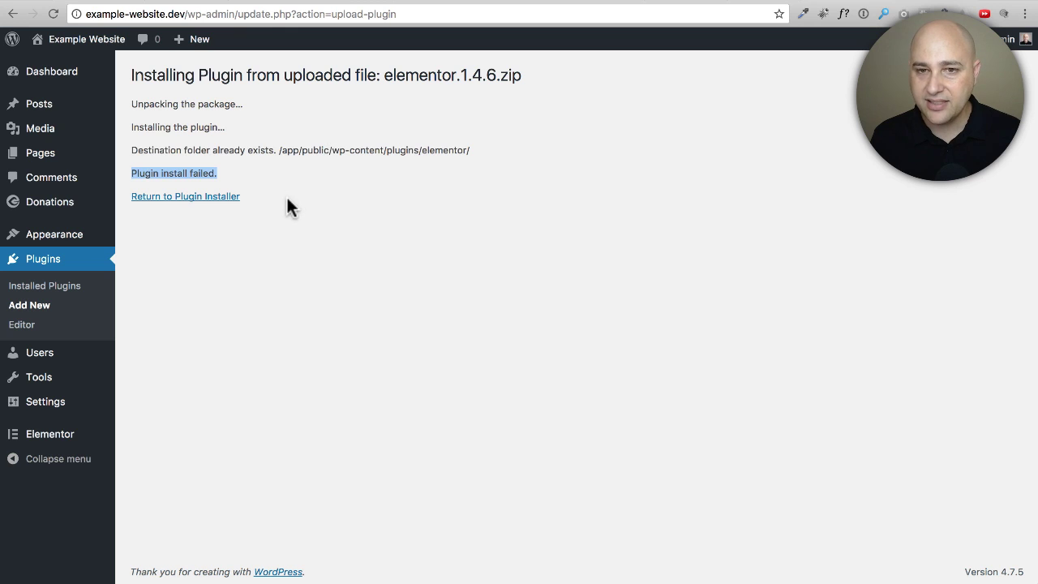
- Reactivate Easy Theme and Plugin Upgrades, then upload and install elementor.1.4.6.zip again
{"action": "left_click", "coordinate": [66, 289]}
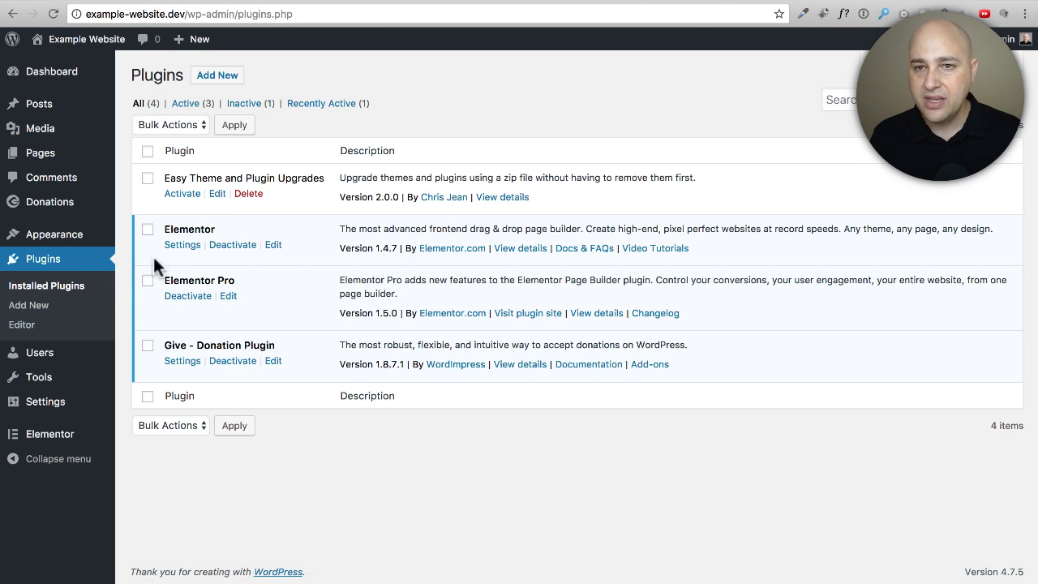
{"action": "left_click", "coordinate": [183, 194]}
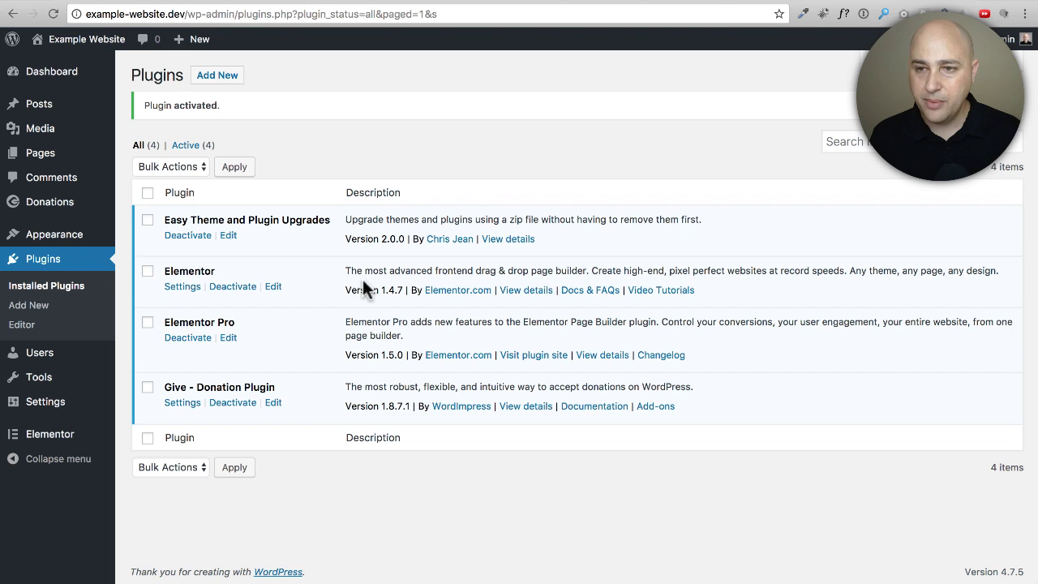
{"action": "left_click", "coordinate": [30, 308]}
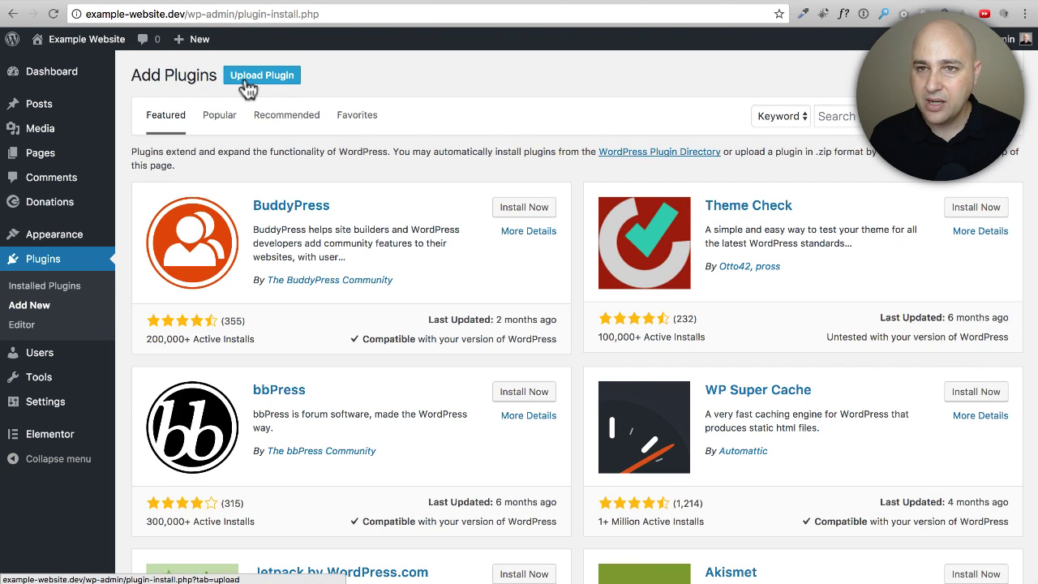
{"action": "left_click", "coordinate": [237, 78]}
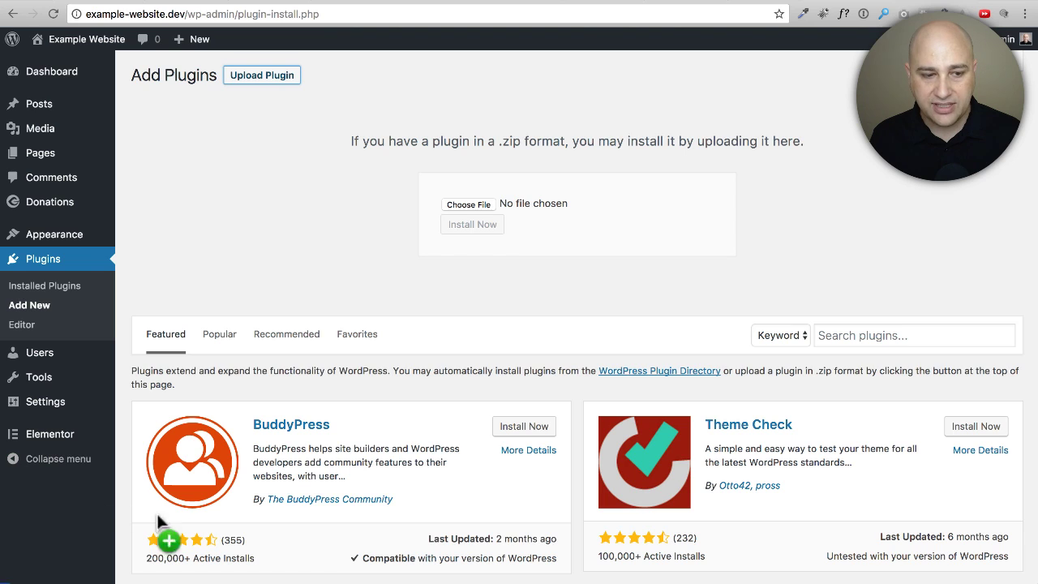
{"action": "left_click_drag", "start_coordinate": [156, 511], "coordinate": [551, 208]}
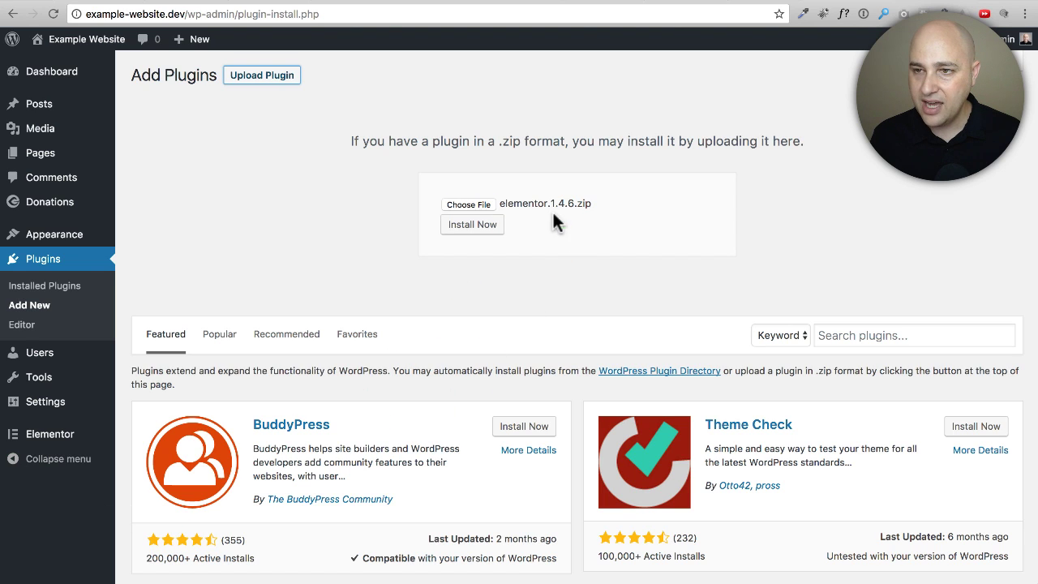
{"action": "left_click", "coordinate": [470, 232]}
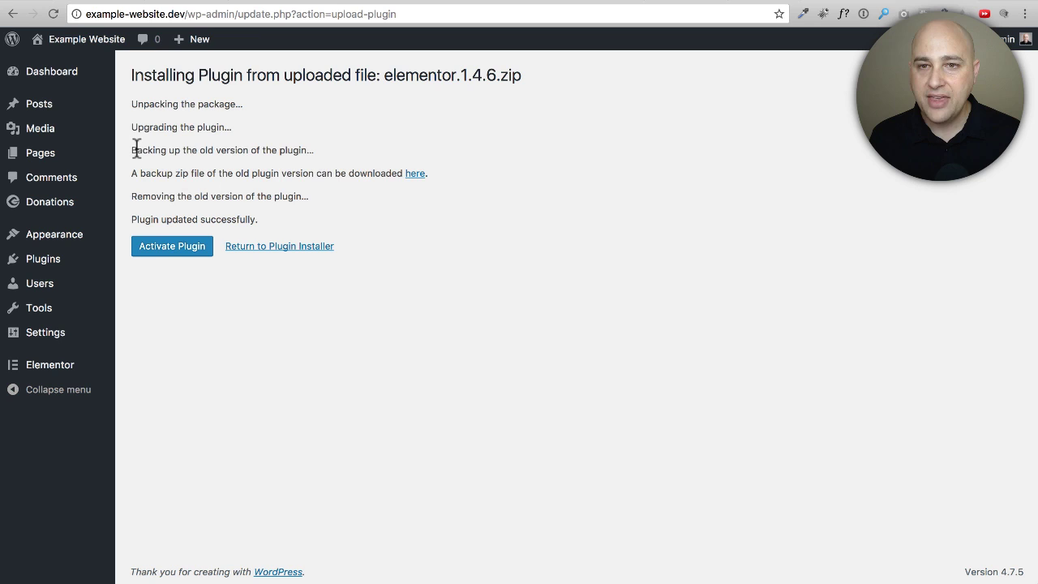
- Review the upgrade log confirming the 1.4.7 backup zip, then activate Elementor 1.4.6
{"action": "left_click_drag", "start_coordinate": [129, 127], "coordinate": [262, 126]}
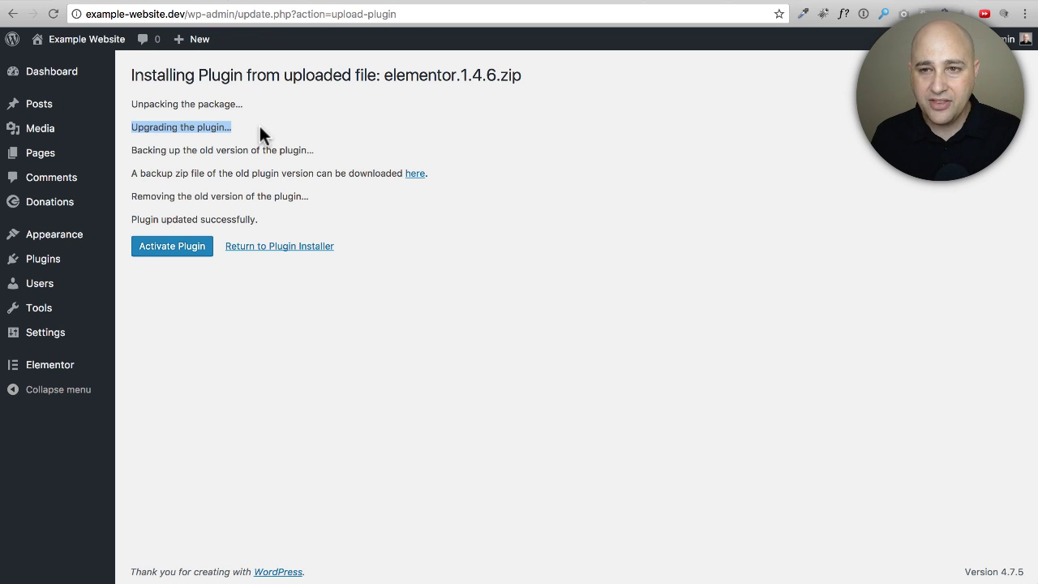
{"action": "left_click_drag", "start_coordinate": [327, 155], "coordinate": [138, 36]}
{"action": "left_click", "coordinate": [344, 150]}
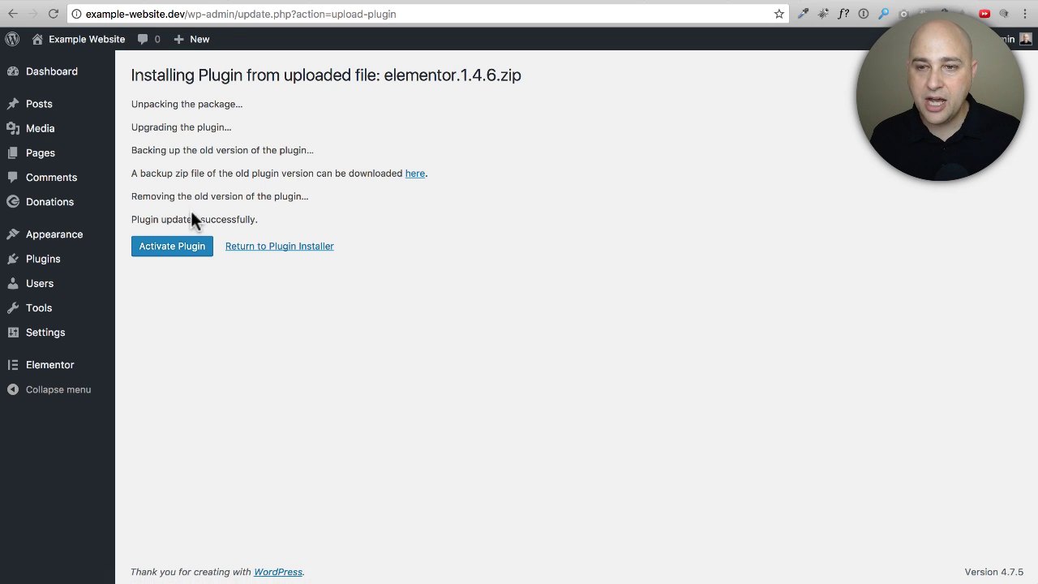
{"action": "left_click", "coordinate": [178, 248]}
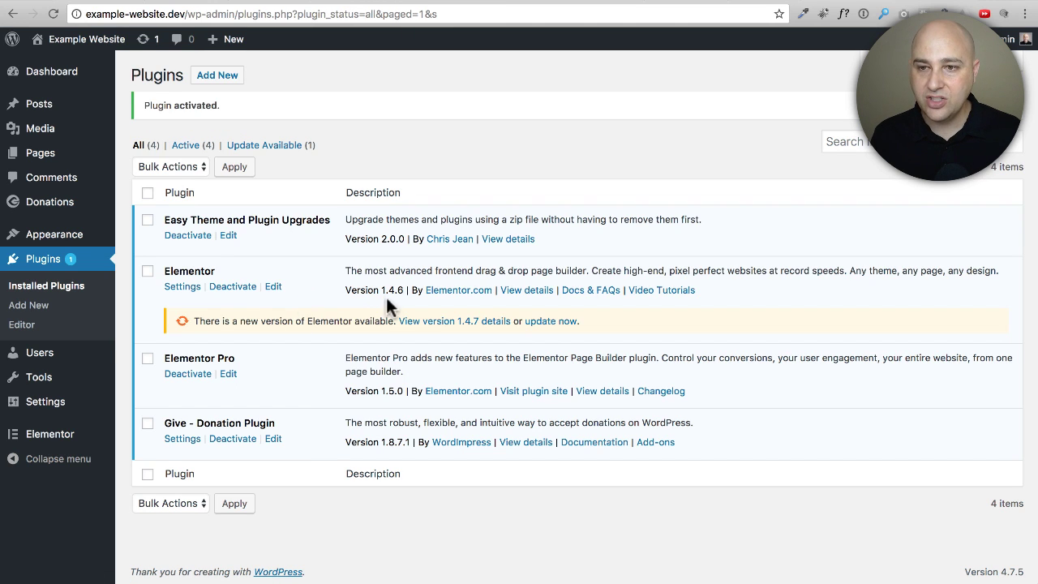
- Highlight Elementor's version number 1.4.6 in the plugins list to confirm the downgrade
{"action": "left_click_drag", "start_coordinate": [380, 290], "coordinate": [404, 290]}
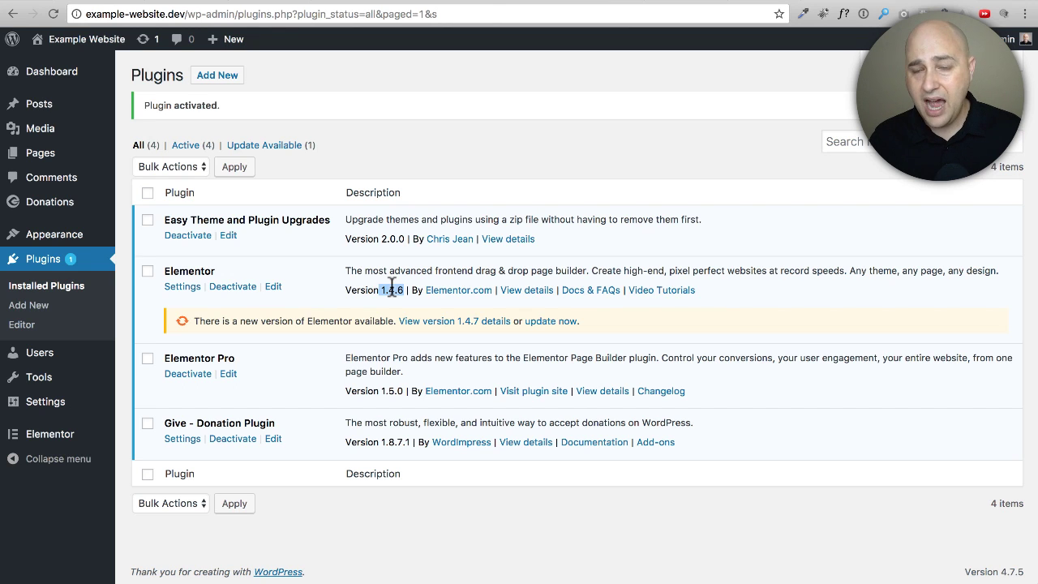
- Inspect the 'Plugin Backup - Elementor - 1.4.7' zip's details in the Media Library, then close them
{"action": "left_click", "coordinate": [327, 262]}
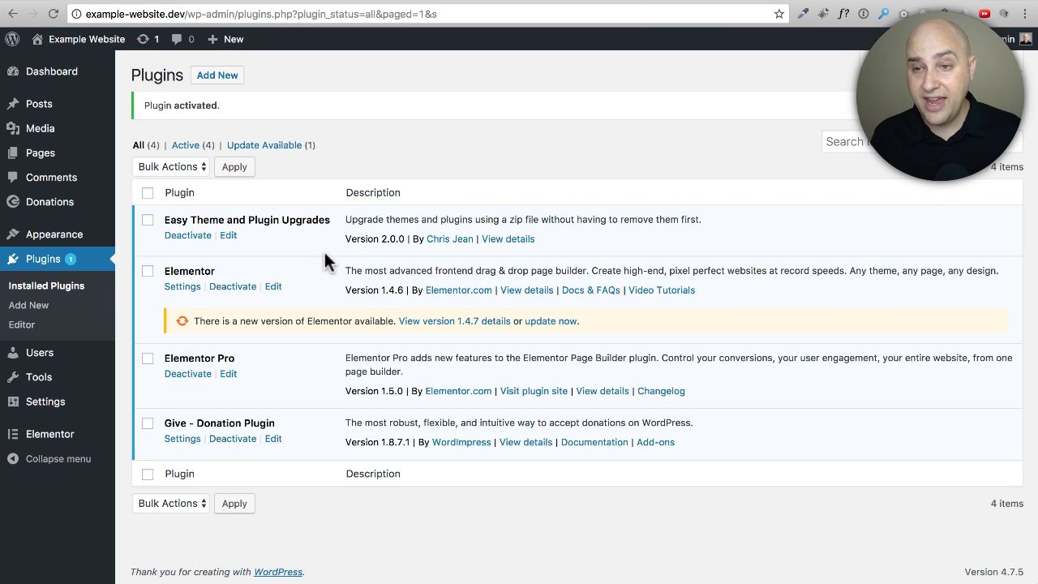
{"action": "left_click", "coordinate": [82, 136]}
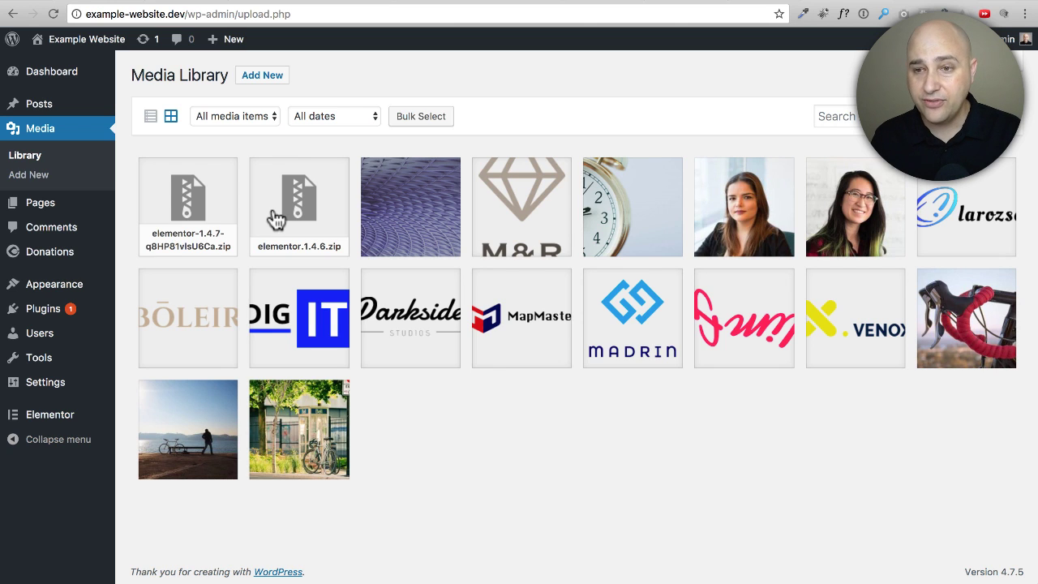
{"action": "left_click", "coordinate": [205, 182]}
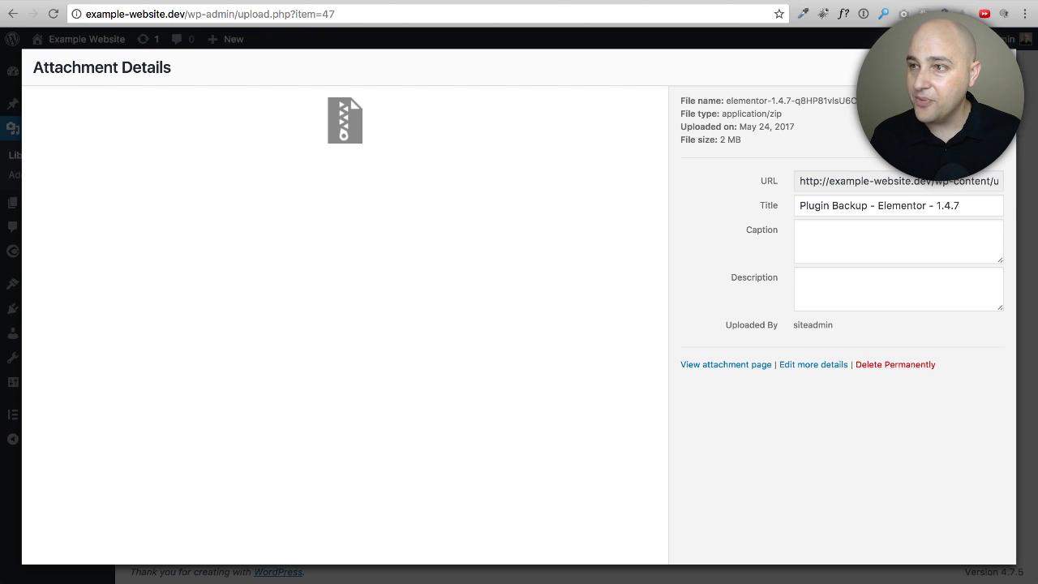
{"action": "left_click", "coordinate": [1001, 67]}
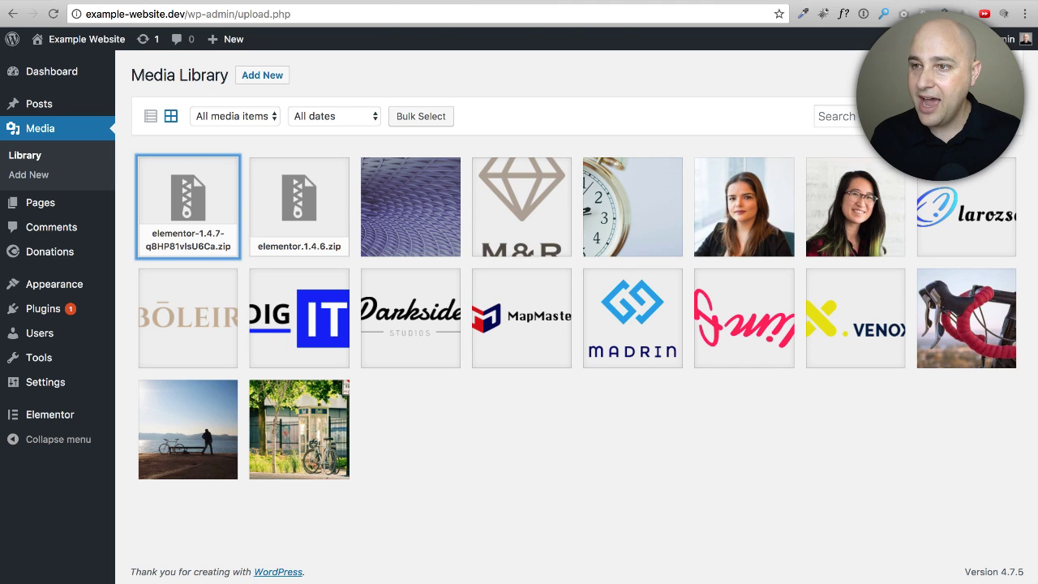
- Return to Installed Plugins to confirm Elementor is active at 1.4.6
{"action": "left_click", "coordinate": [45, 310]}
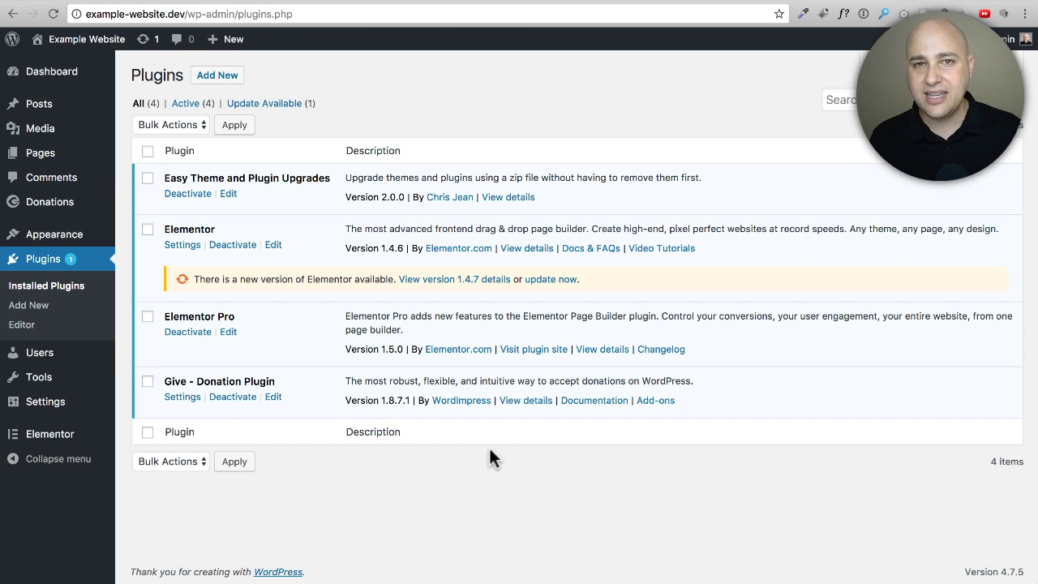